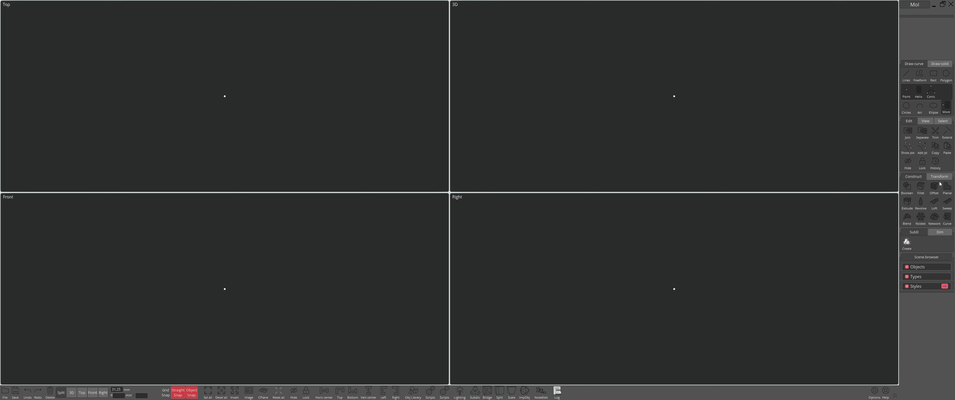
# Step: Bring back the curve editing tools and show only the Top view at full size
pyautogui.click(942, 120)
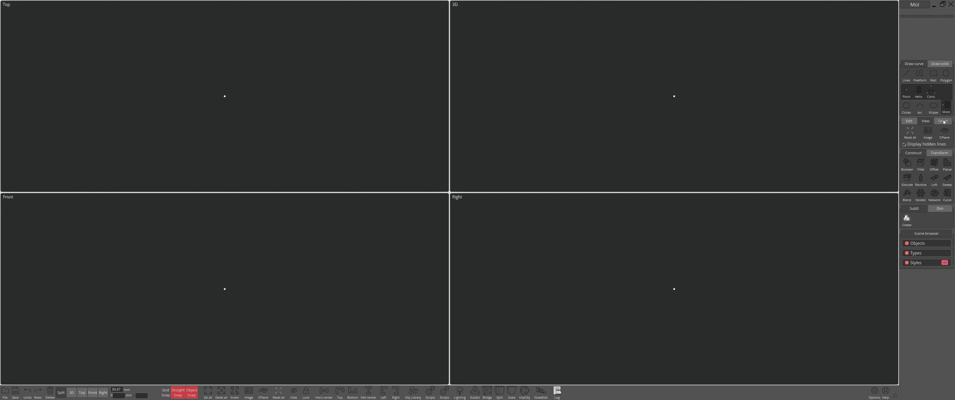
pyautogui.click(909, 121)
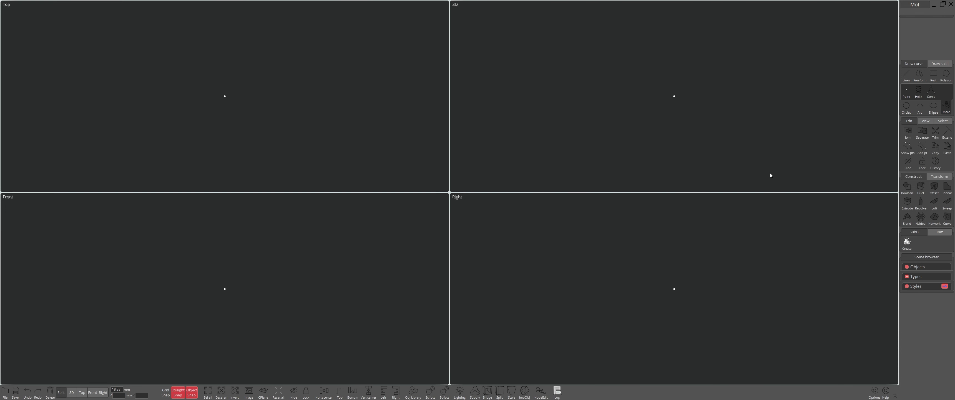
pyautogui.click(82, 392)
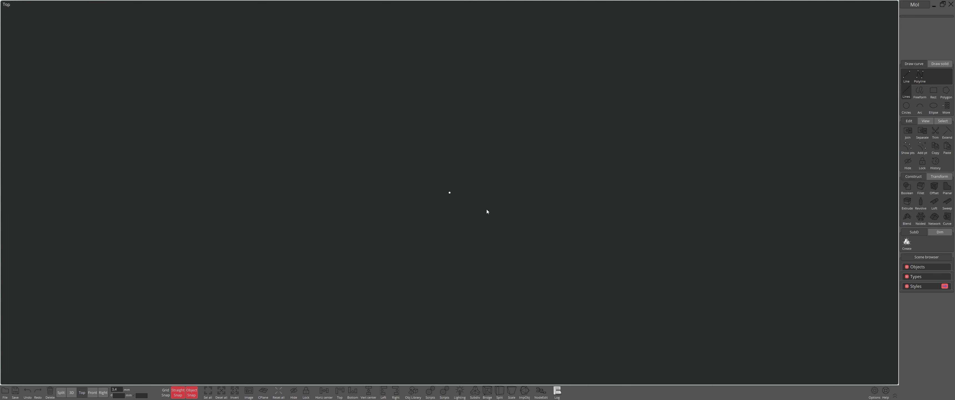
# Step: Draw six crossing straight lines in the Top view and frame them in the viewport
pyautogui.click(906, 76)
pyautogui.click(540, 164)
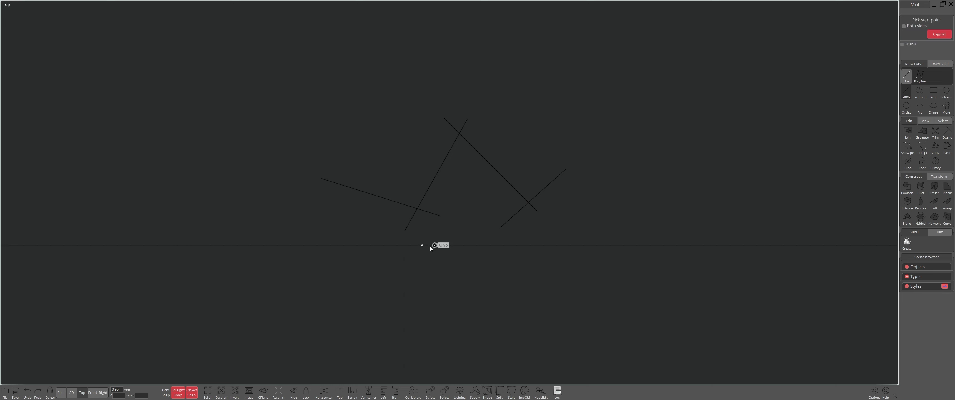
pyautogui.click(498, 280)
pyautogui.scroll(3, 514, 244)
pyautogui.moveTo(513, 244); pyautogui.dragTo(546, 253, button='right')
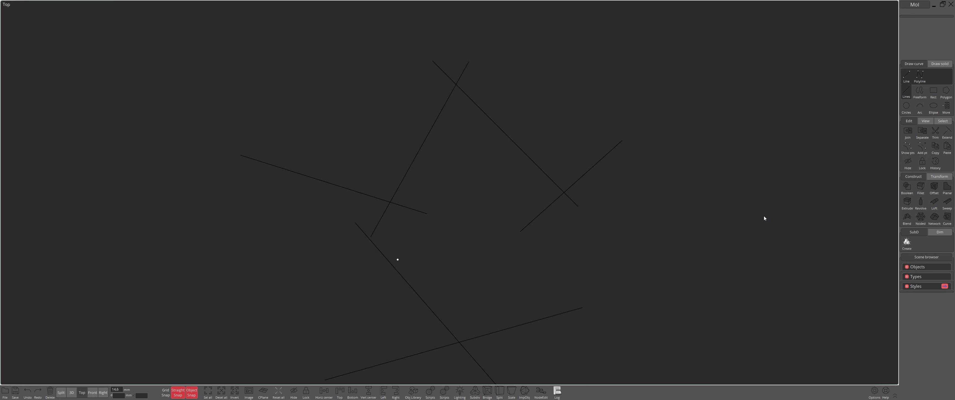
# Step: Join the lower-right line and the upper line into one curve meeting at a corner
pyautogui.moveTo(491, 143); pyautogui.dragTo(703, 156)
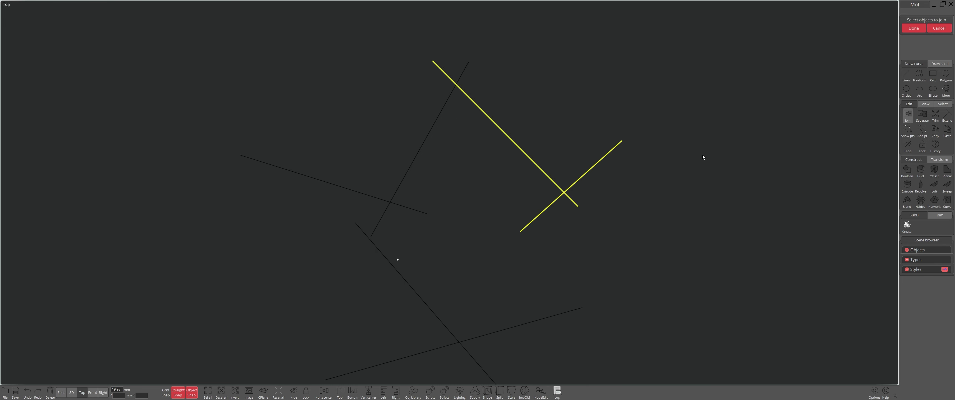
pyautogui.scroll(5, 570, 170)
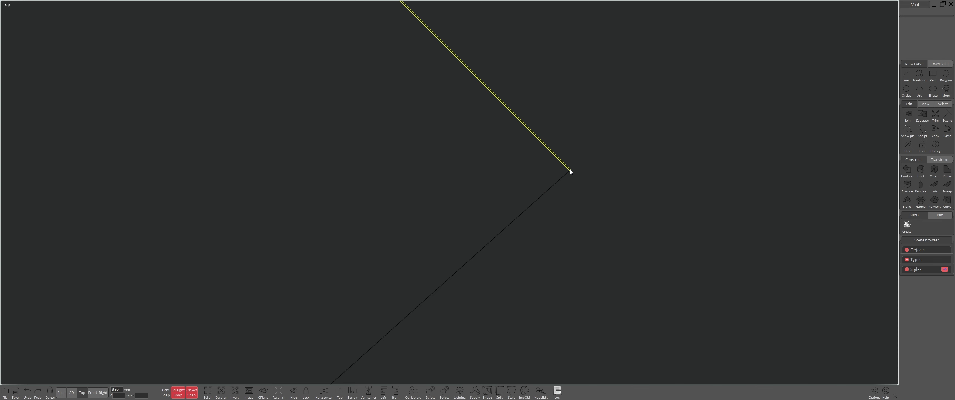
pyautogui.click(618, 195)
pyautogui.scroll(-3, 594, 215)
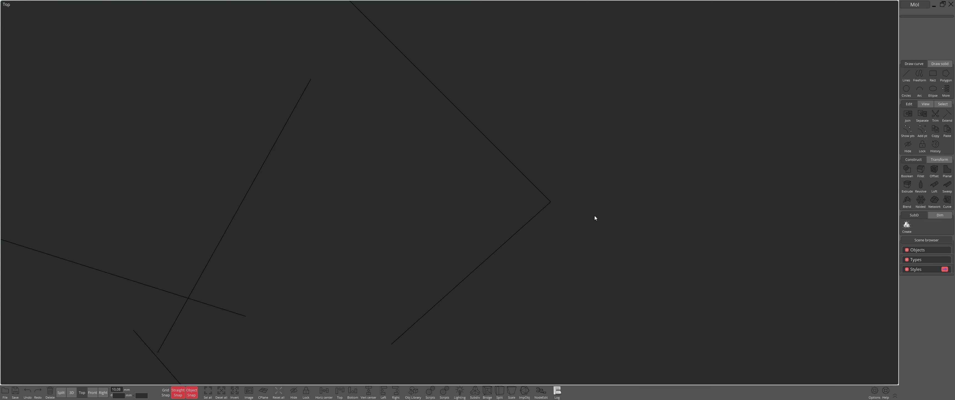
pyautogui.click(904, 118)
pyautogui.click(574, 205)
pyautogui.click(573, 172)
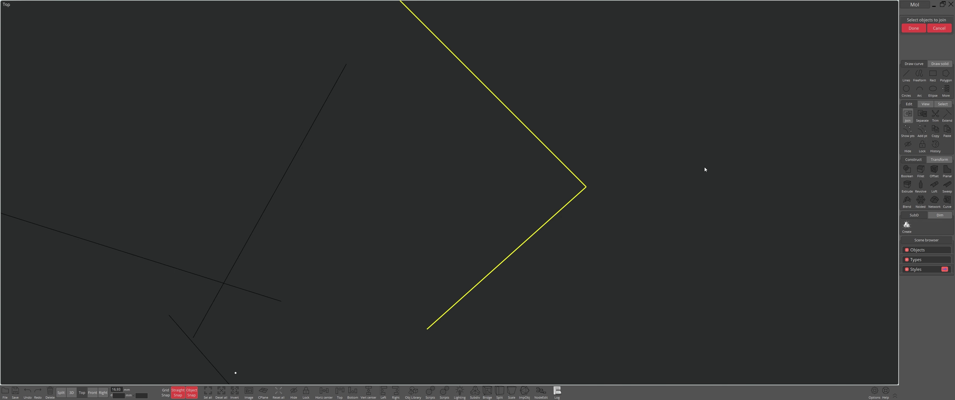
pyautogui.click(913, 28)
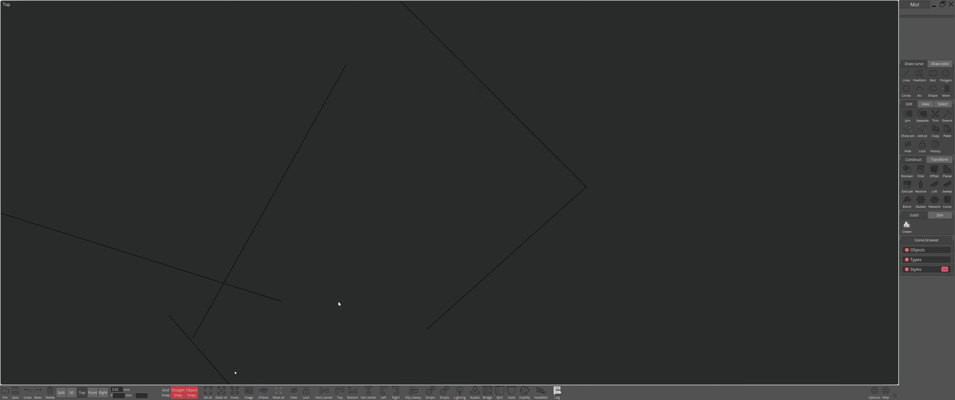
pyautogui.click(558, 207)
pyautogui.scroll(-3, 546, 246)
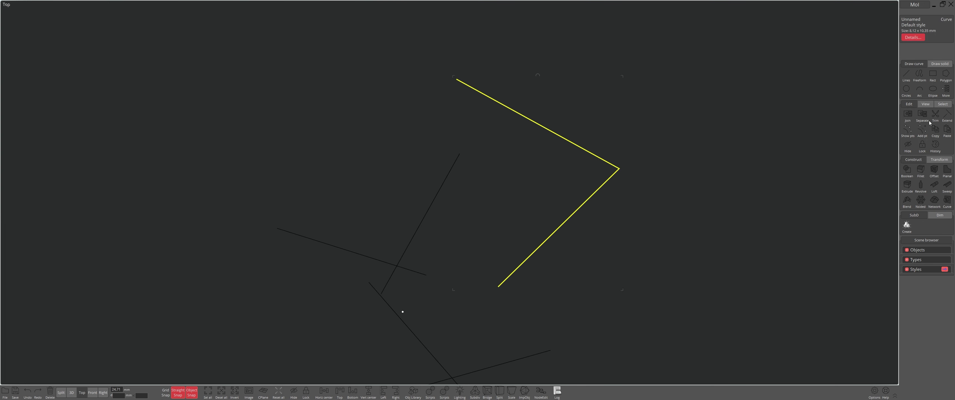
# Step: Separate the corner curve and move the lower-right line down off the corner
pyautogui.click(922, 115)
pyautogui.click(605, 186)
pyautogui.moveTo(605, 186); pyautogui.dragTo(605, 208)
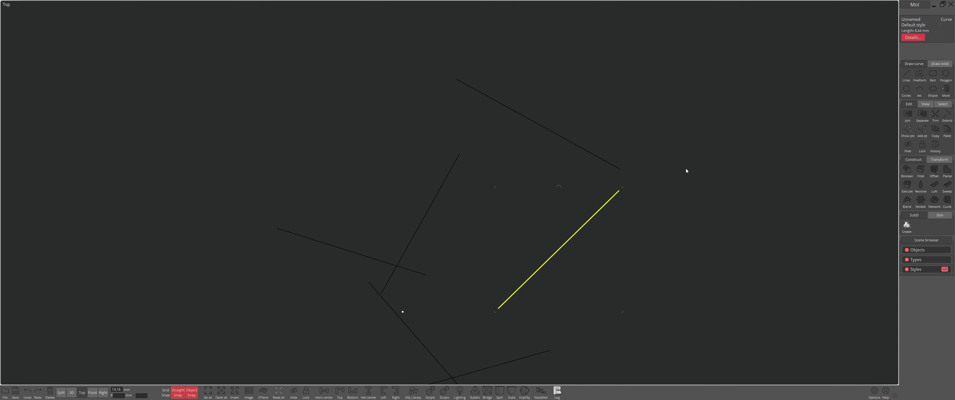
pyautogui.click(676, 172)
# Step: Pull the lower line's end point up and right, away from the upper line
pyautogui.moveTo(731, 226); pyautogui.dragTo(597, 152)
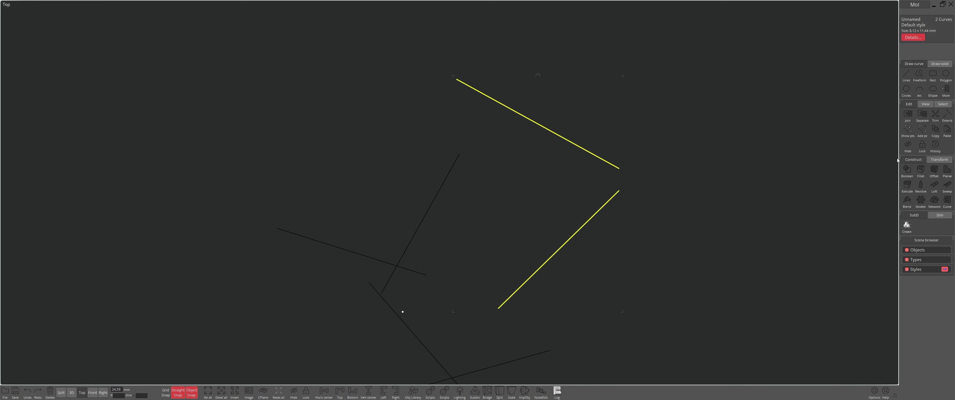
pyautogui.click(907, 130)
pyautogui.scroll(4, 616, 184)
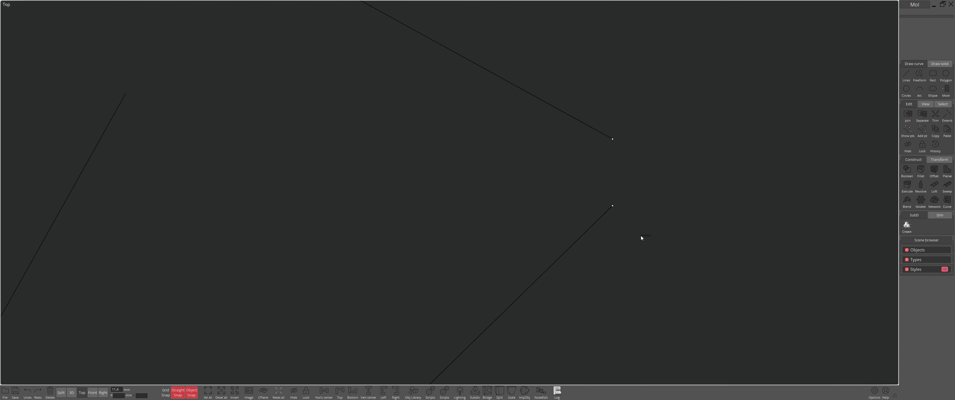
pyautogui.moveTo(641, 236); pyautogui.dragTo(684, 134)
pyautogui.scroll(-2, 578, 212)
pyautogui.click(561, 240)
pyautogui.moveTo(560, 241); pyautogui.dragTo(793, 128)
pyautogui.scroll(-1, 794, 128)
pyautogui.click(923, 127)
# Step: Trim the steep line at its crossing with the long shallow line, removing its lower piece
pyautogui.click(935, 114)
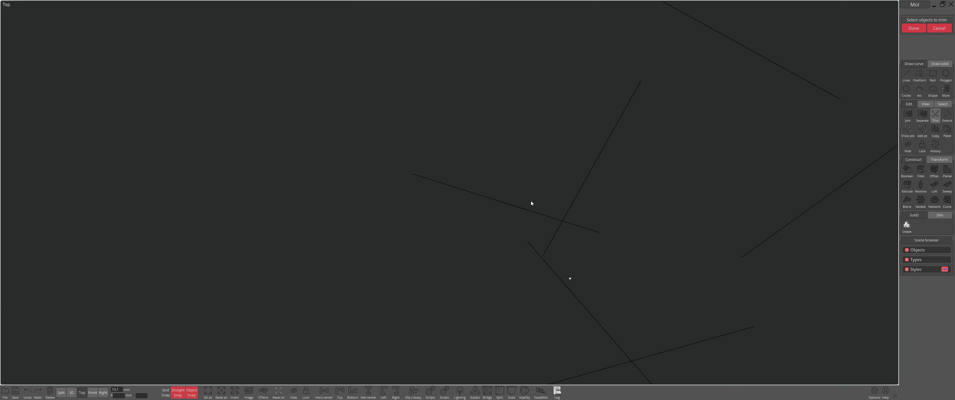
pyautogui.scroll(3, 577, 227)
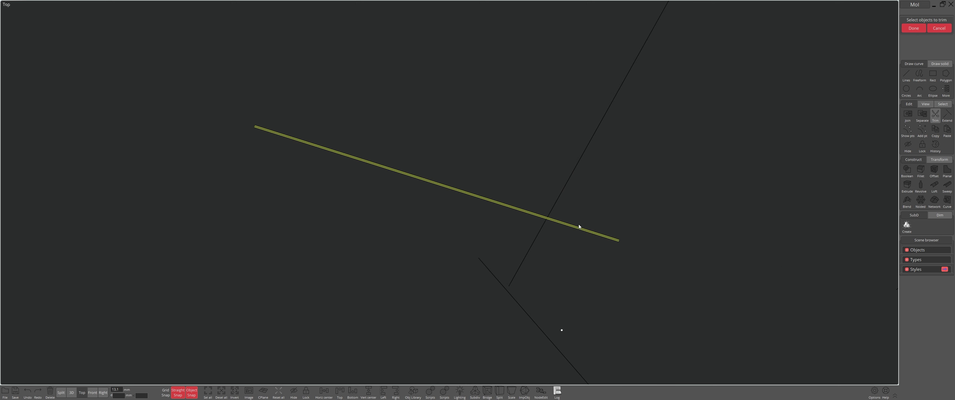
pyautogui.scroll(4, 578, 224)
pyautogui.scroll(-1, 547, 223)
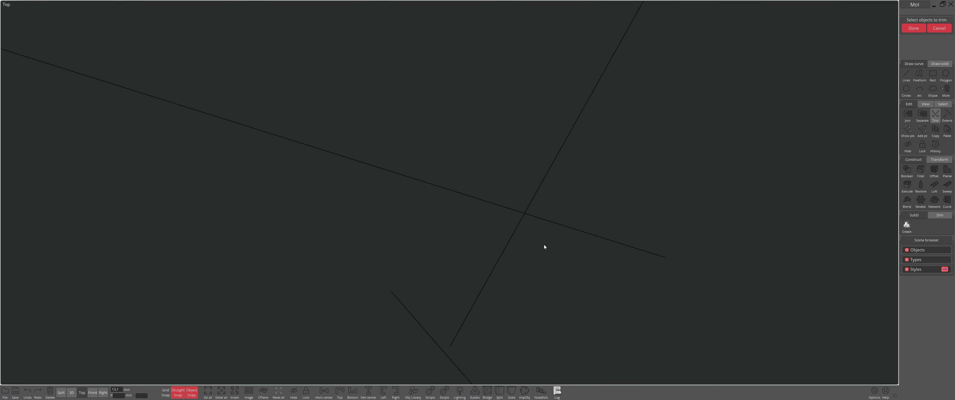
pyautogui.scroll(-2, 543, 244)
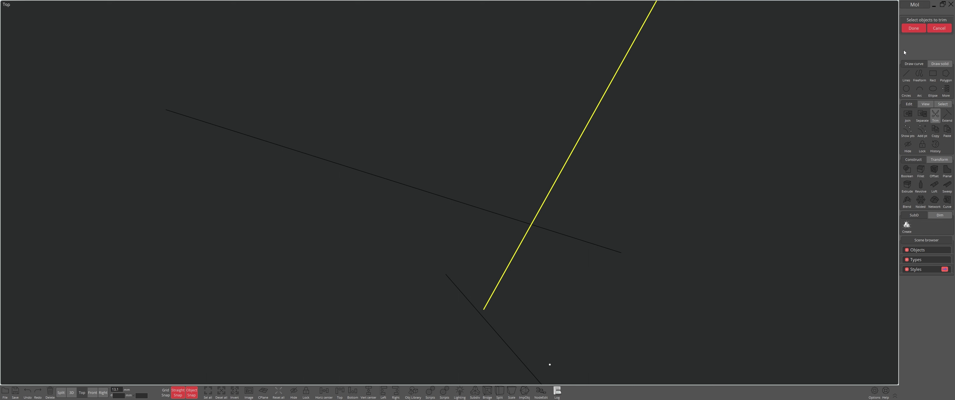
pyautogui.click(913, 28)
pyautogui.rightClick(732, 134)
pyautogui.rightClick(614, 232)
pyautogui.moveTo(598, 189); pyautogui.dragTo(642, 149, button='right')
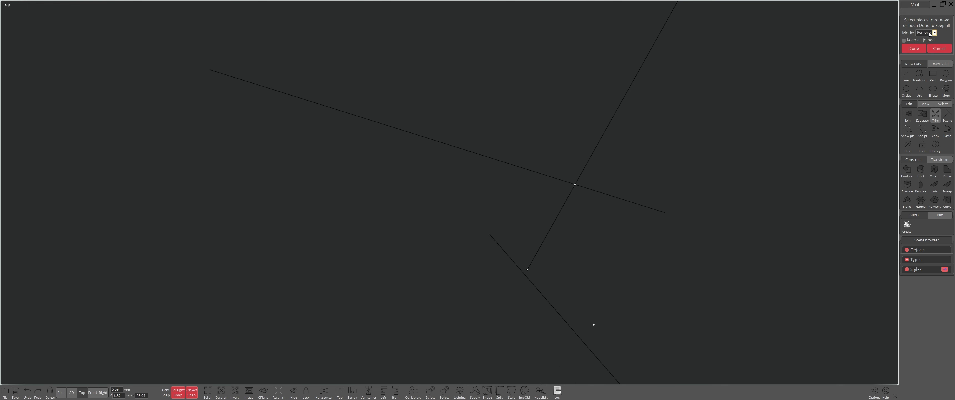
pyautogui.click(571, 204)
pyautogui.moveTo(599, 160)
pyautogui.mouseDown(button='right')
pyautogui.moveTo(575, 190)
pyautogui.moveTo(594, 216)
pyautogui.mouseUp(button='right')
pyautogui.click(915, 50)
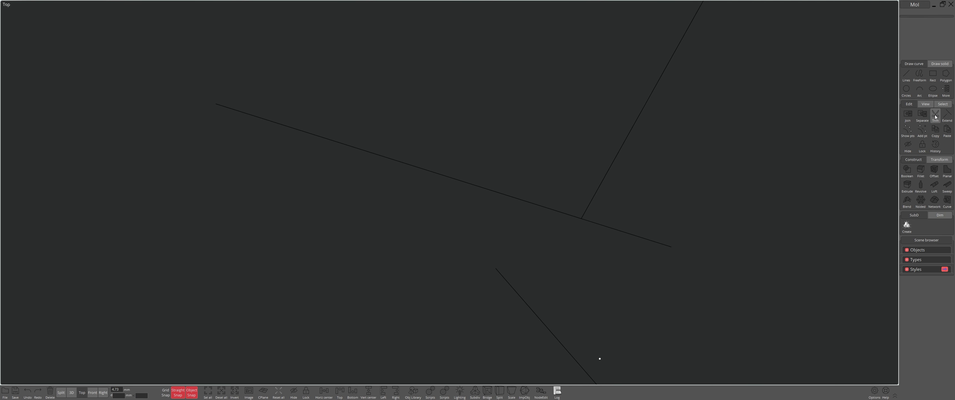
# Step: Trim the long shallow line at a picked point on the crossing, removing its right tail
pyautogui.click(935, 116)
pyautogui.click(608, 227)
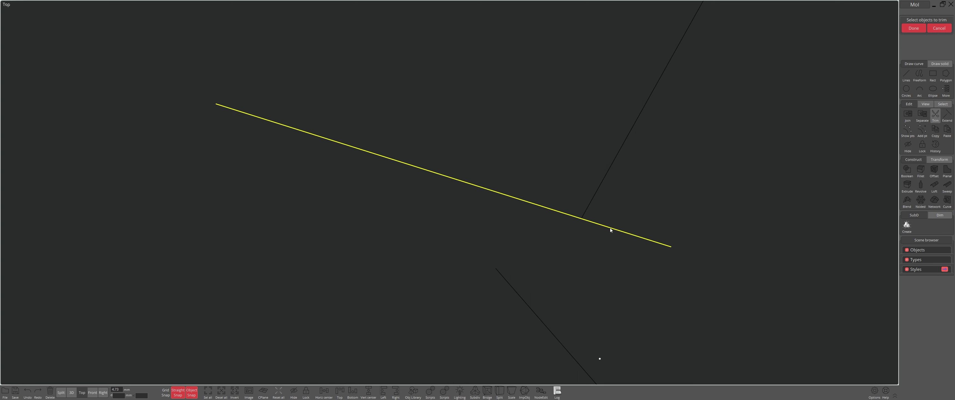
pyautogui.click(913, 28)
pyautogui.click(926, 47)
pyautogui.click(582, 218)
pyautogui.click(913, 28)
pyautogui.click(627, 233)
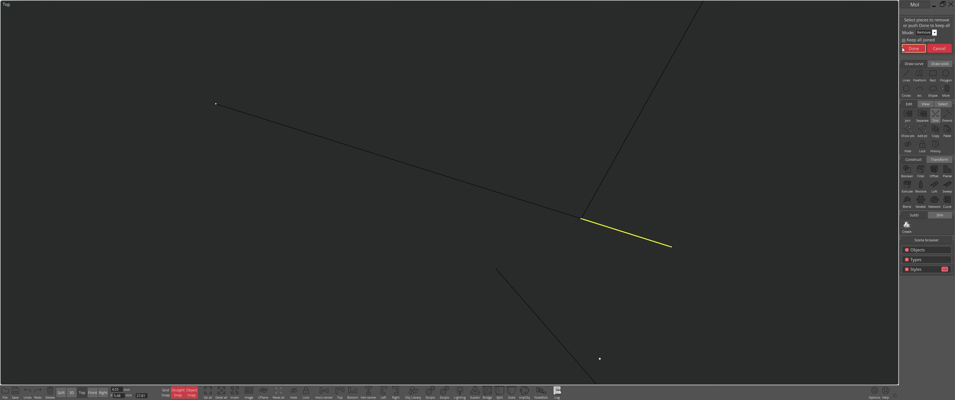
pyautogui.click(913, 48)
pyautogui.scroll(-3, 600, 208)
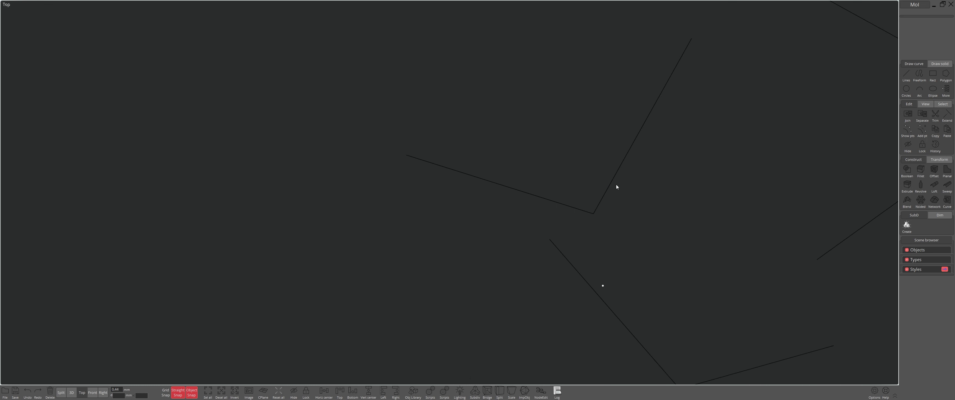
# Step: Separate the corner curve and shift the steep segment slightly up and right
pyautogui.click(611, 184)
pyautogui.click(907, 115)
pyautogui.click(920, 118)
pyautogui.moveTo(611, 183); pyautogui.dragTo(631, 174)
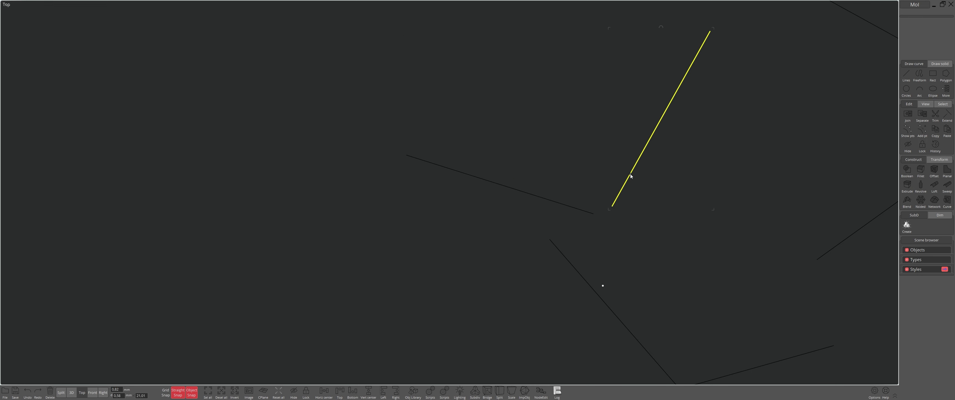
pyautogui.scroll(-2, 795, 171)
pyautogui.click(934, 118)
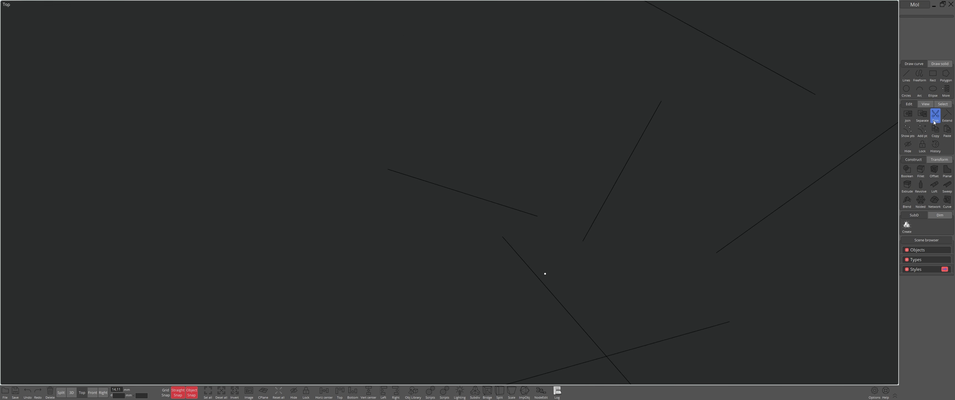
# Step: Extend the middle steep line until it reaches the upper diagonal line as boundary
pyautogui.click(947, 115)
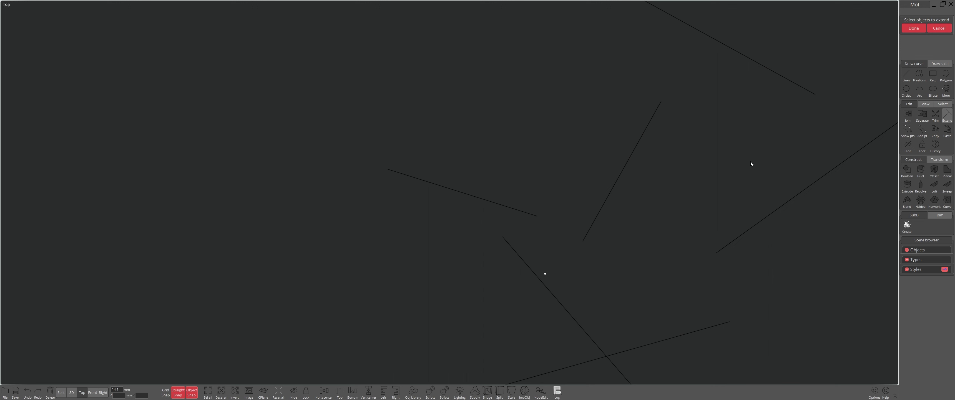
pyautogui.click(622, 169)
pyautogui.moveTo(639, 197); pyautogui.dragTo(559, 251, button='middle')
pyautogui.moveTo(589, 191); pyautogui.dragTo(628, 165, button='middle')
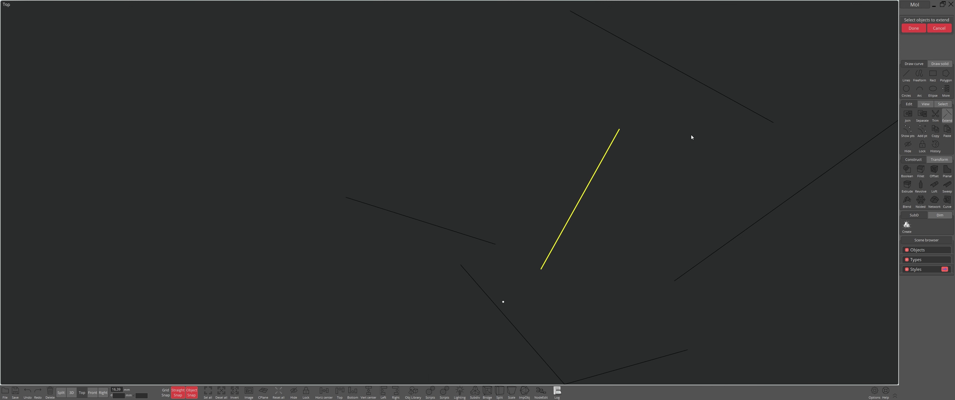
pyautogui.rightClick(692, 135)
pyautogui.moveTo(693, 132); pyautogui.dragTo(642, 171, button='middle')
pyautogui.click(618, 122)
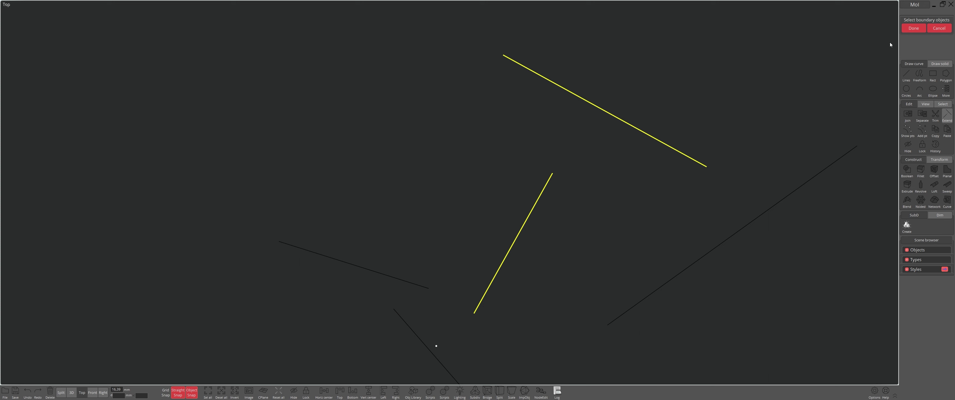
pyautogui.click(911, 31)
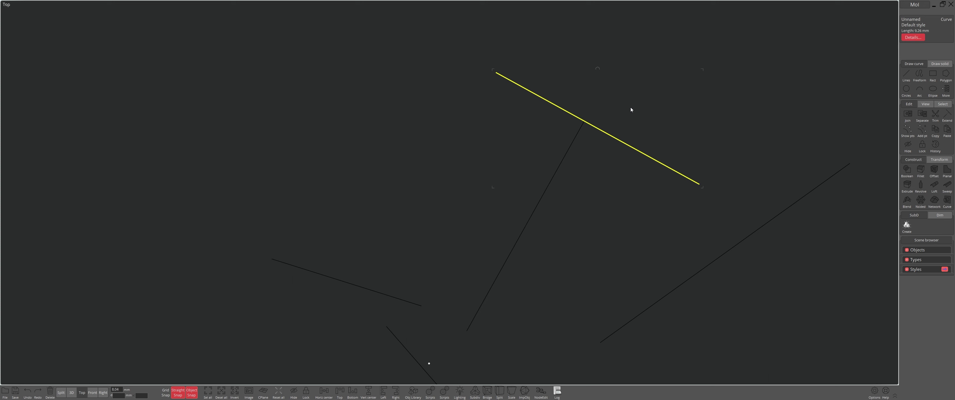
# Step: Show the control points of the upper diagonal line
pyautogui.click(908, 132)
pyautogui.click(703, 119)
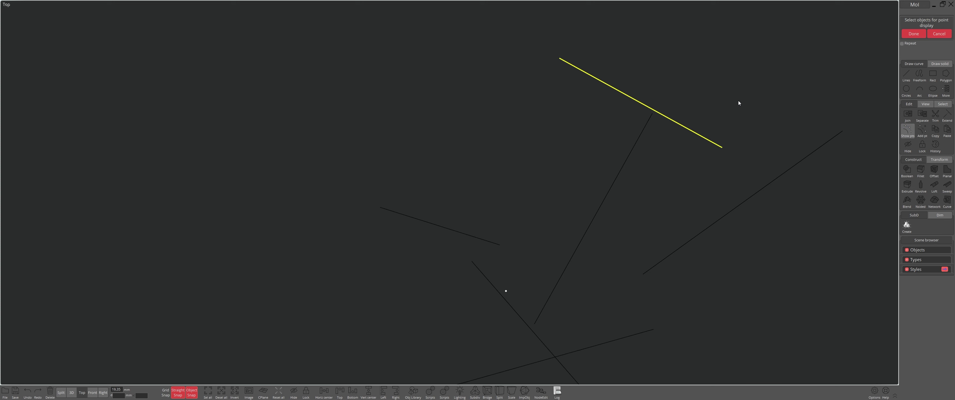
pyautogui.rightClick(737, 101)
pyautogui.click(638, 140)
pyautogui.scroll(3, 640, 115)
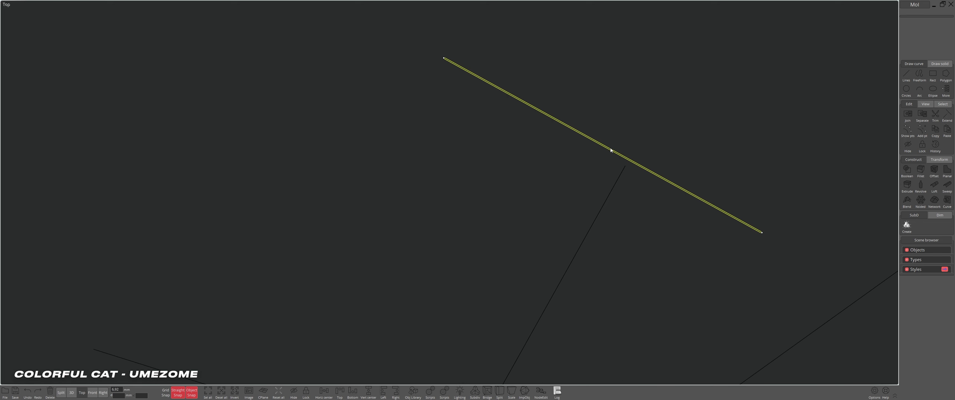
pyautogui.click(697, 94)
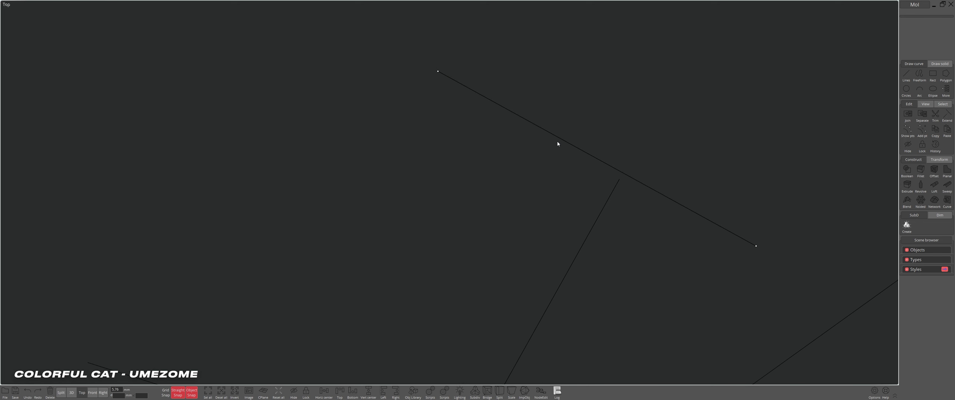
# Step: Add a point at the upper line's middle and drag it up-right into a smooth arc
pyautogui.click(922, 130)
pyautogui.click(606, 164)
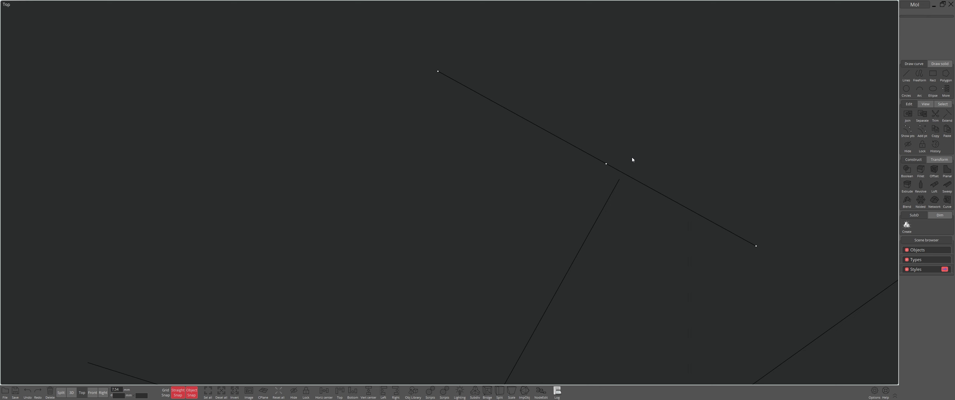
pyautogui.click(607, 164)
pyautogui.moveTo(606, 164); pyautogui.dragTo(706, 71)
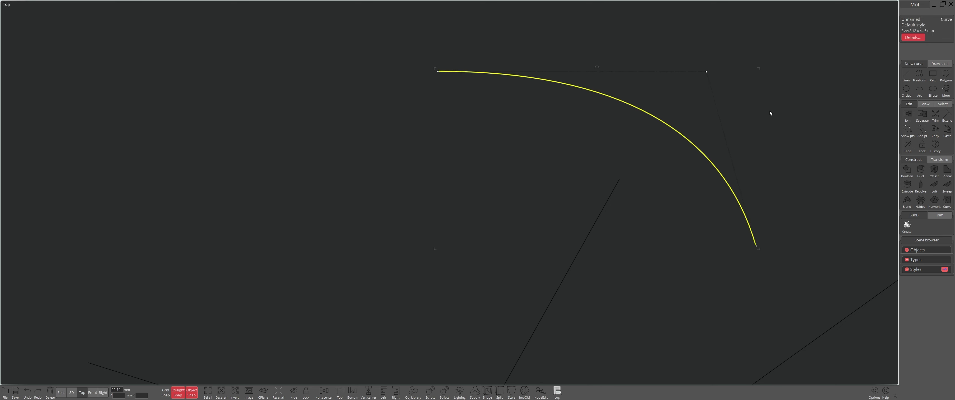
pyautogui.scroll(-1, 756, 123)
pyautogui.click(737, 136)
pyautogui.moveTo(686, 105)
pyautogui.mouseDown()
pyautogui.moveTo(529, 214)
pyautogui.moveTo(708, 95)
pyautogui.mouseUp()
# Step: Copy the arc and paste the duplicate up and to the right of the original
pyautogui.click(934, 130)
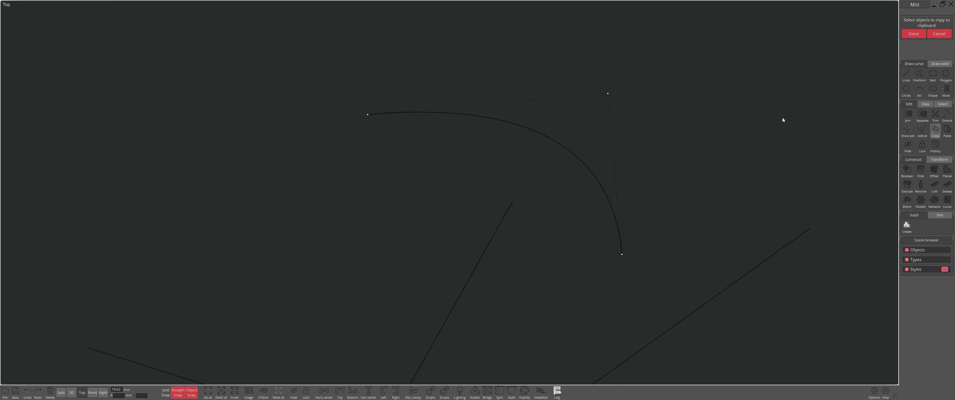
pyautogui.click(612, 189)
pyautogui.click(913, 34)
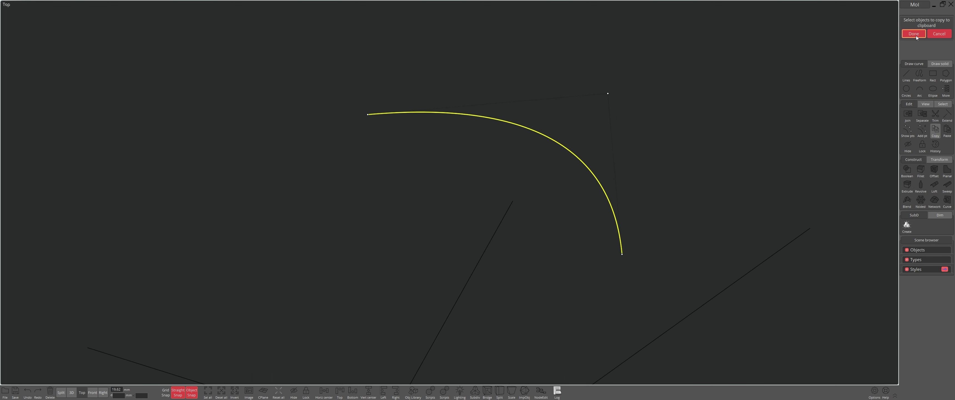
pyautogui.click(948, 131)
pyautogui.moveTo(419, 143); pyautogui.dragTo(585, 66)
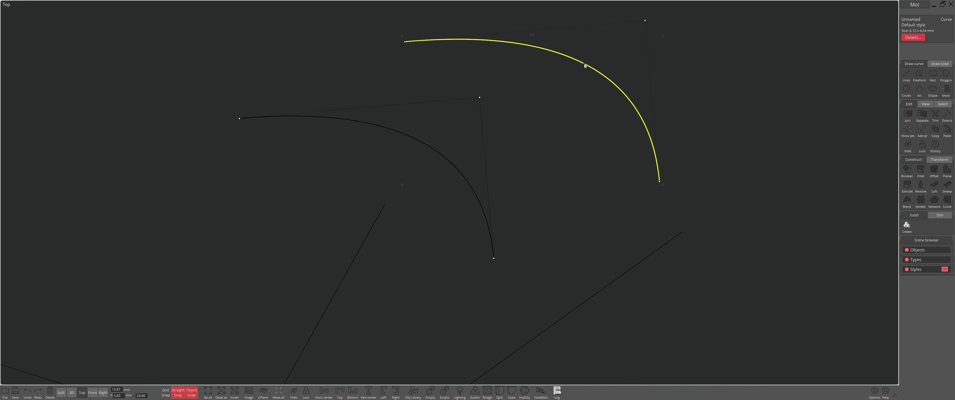
pyautogui.click(820, 82)
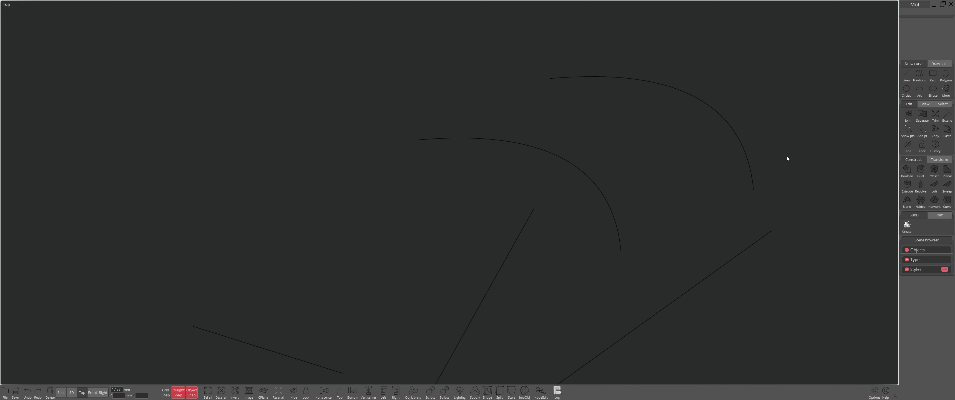
pyautogui.scroll(-1, 787, 156)
pyautogui.click(656, 191)
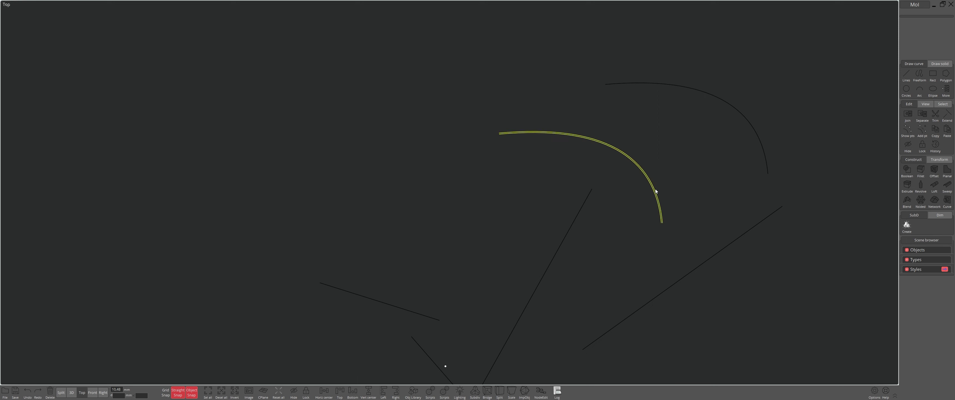
pyautogui.click(756, 132)
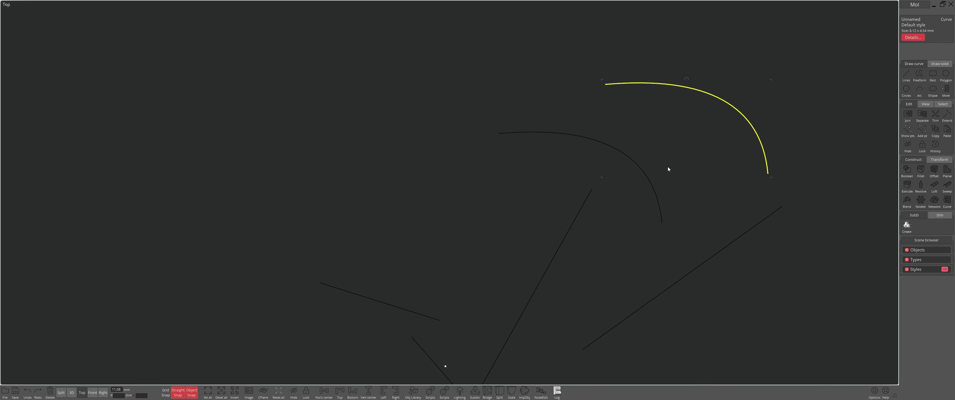
pyautogui.click(722, 180)
pyautogui.click(767, 169)
pyautogui.click(656, 187)
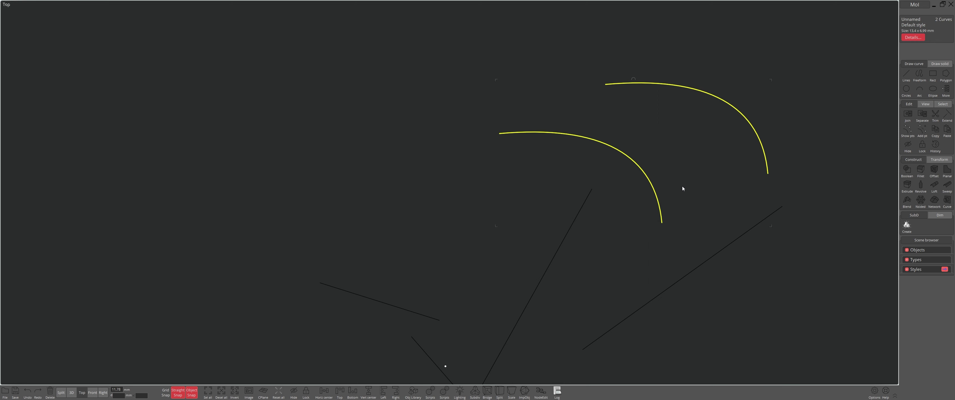
pyautogui.click(907, 147)
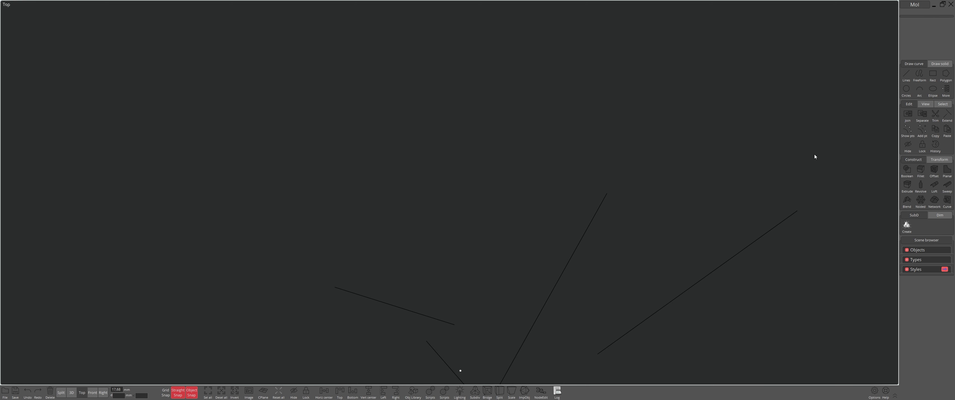
pyautogui.click(908, 152)
pyautogui.click(907, 146)
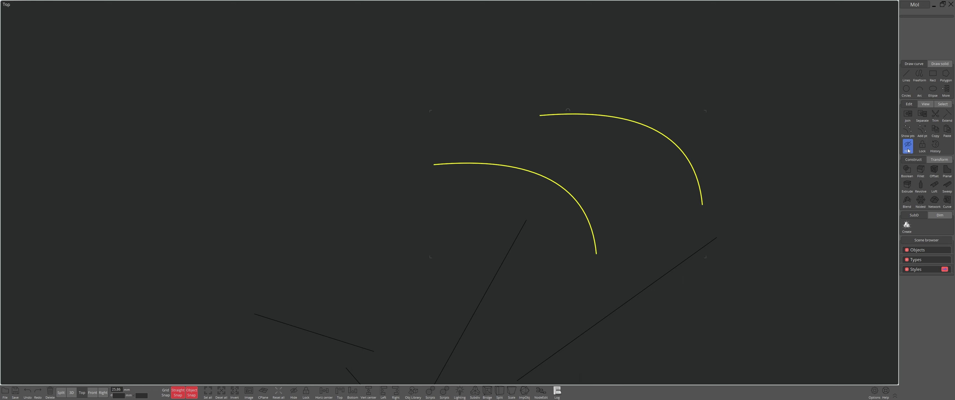
pyautogui.click(921, 149)
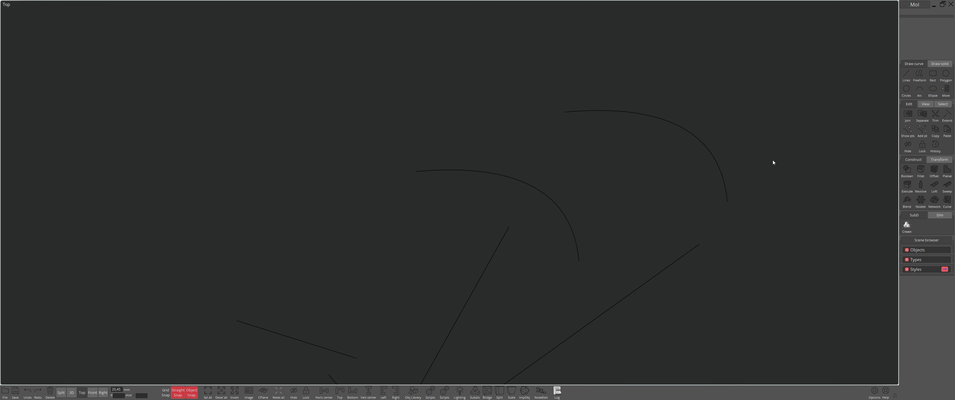
# Step: Select the upper-right arc and lock it so it can't be edited
pyautogui.moveTo(789, 173); pyautogui.dragTo(776, 185, button='right')
pyautogui.moveTo(719, 183); pyautogui.dragTo(715, 168, button='right')
pyautogui.click(701, 164)
pyautogui.moveTo(709, 165); pyautogui.dragTo(693, 192, button='right')
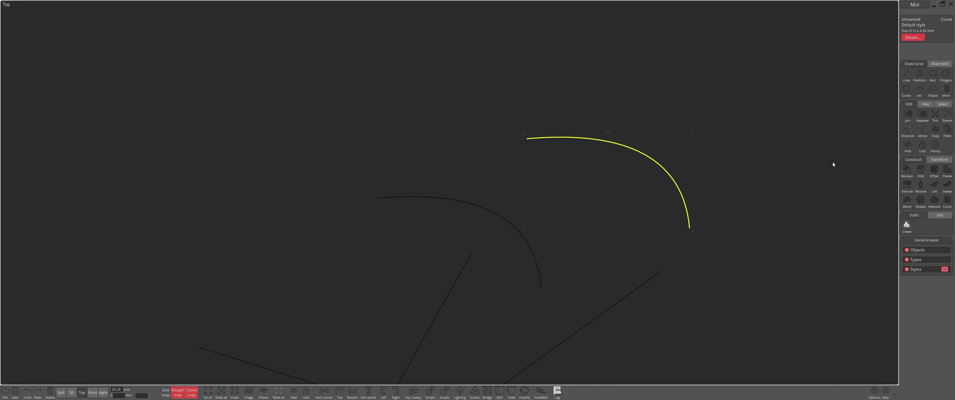
pyautogui.click(922, 145)
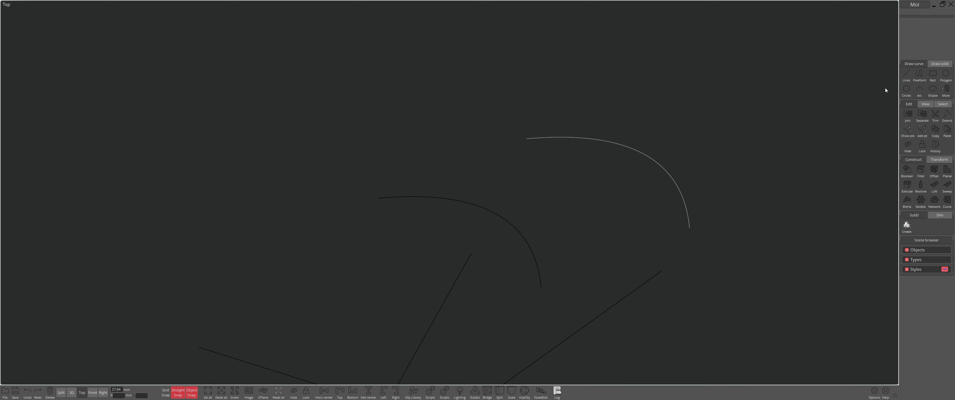
# Step: Draw two straight lines from the locked arc's ends to a shared corner above it
pyautogui.press('l')
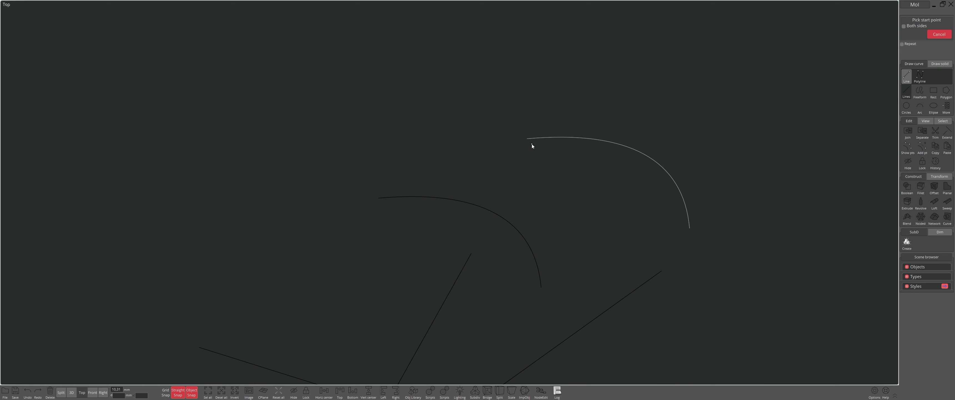
pyautogui.click(527, 138)
pyautogui.click(618, 82)
pyautogui.press('l')
pyautogui.click(747, 141)
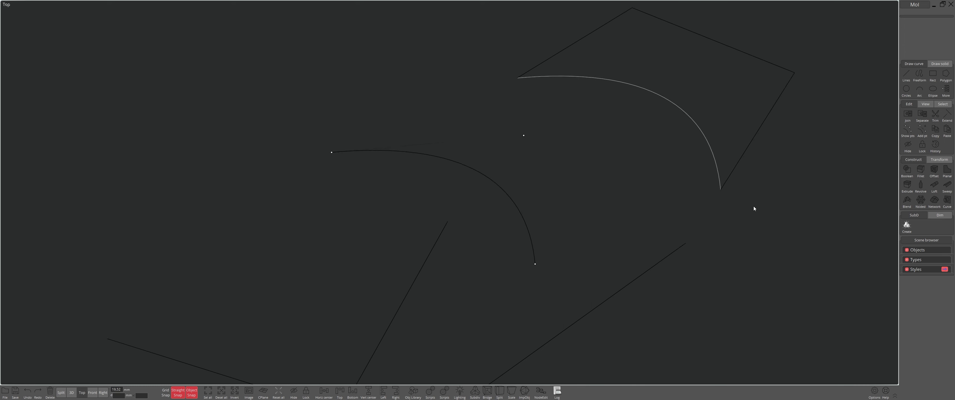
# Step: Select the lower-left arc and shift the view left and down
pyautogui.click(505, 218)
pyautogui.press('r')
pyautogui.moveTo(579, 224); pyautogui.dragTo(531, 232, button='right')
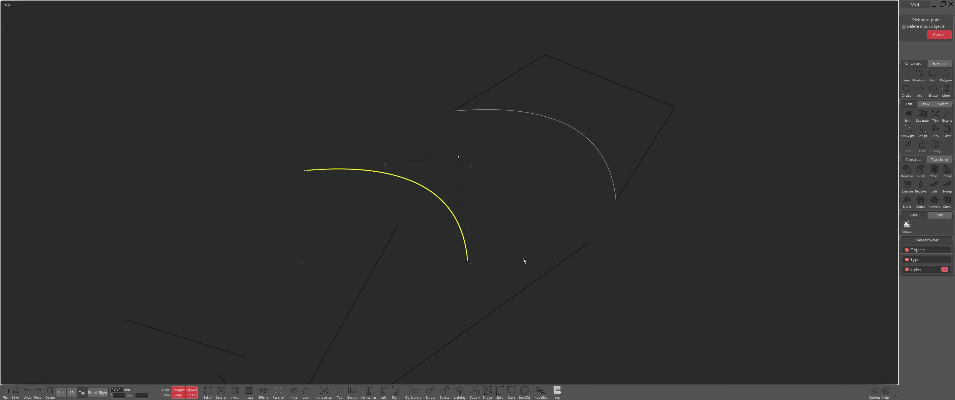
# Step: Mirror the lower-left arc to its lower right, then drag a control point to reshape the original
pyautogui.click(470, 274)
pyautogui.click(518, 169)
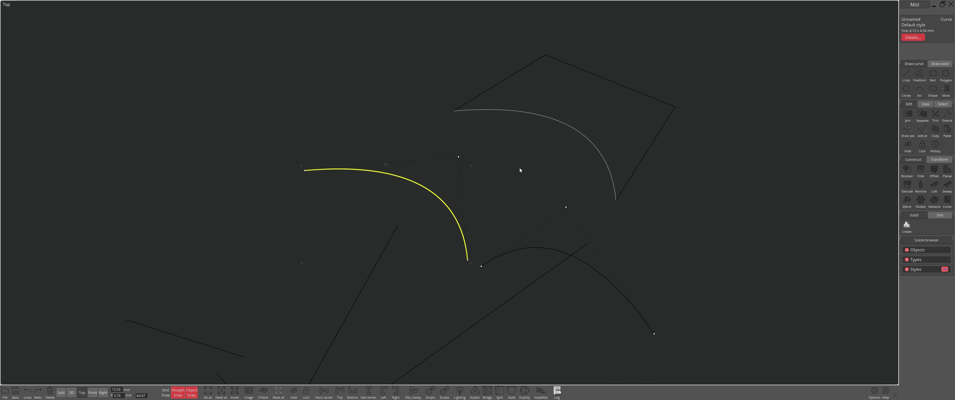
pyautogui.moveTo(513, 177); pyautogui.dragTo(541, 164, button='right')
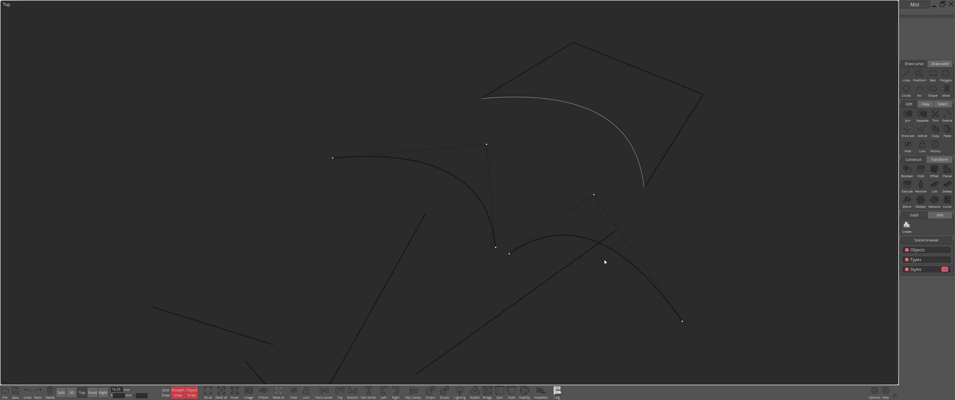
pyautogui.moveTo(486, 145)
pyautogui.mouseDown()
pyautogui.moveTo(438, 162)
pyautogui.moveTo(466, 146)
pyautogui.moveTo(430, 146)
pyautogui.mouseUp()
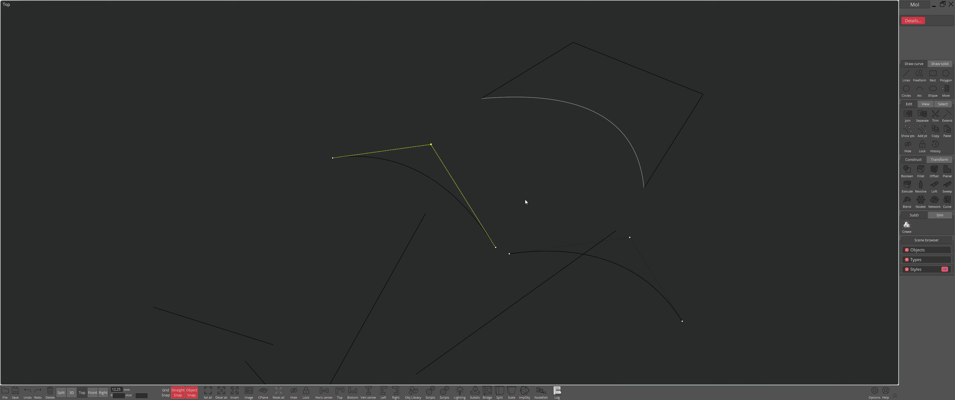
# Step: Pick both mirrored arcs for Edit > History editing and confirm them
pyautogui.click(935, 145)
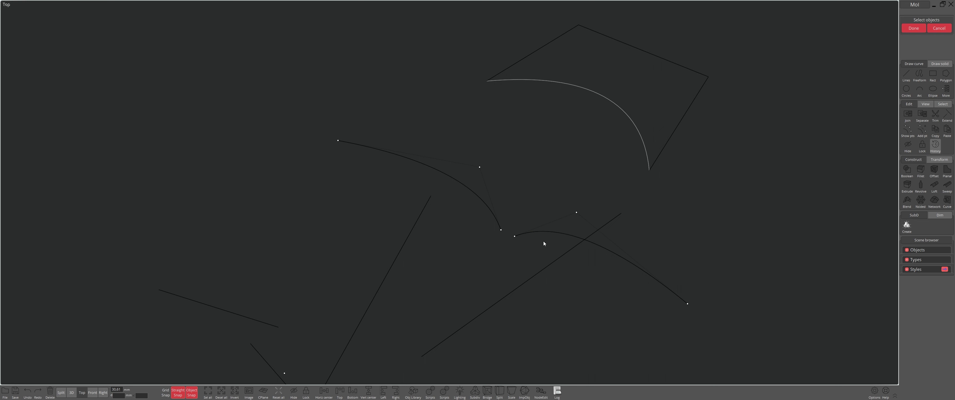
pyautogui.click(543, 232)
pyautogui.click(493, 215)
pyautogui.moveTo(547, 194); pyautogui.dragTo(576, 211, button='right')
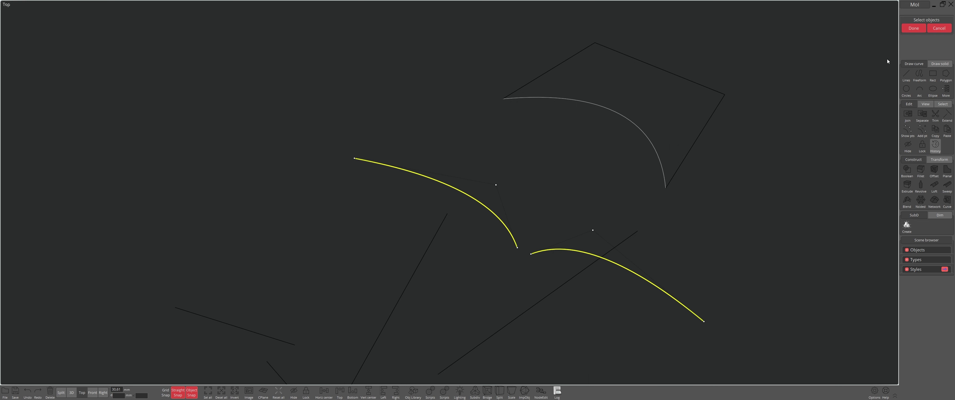
pyautogui.click(914, 28)
pyautogui.moveTo(740, 183); pyautogui.dragTo(735, 141, button='right')
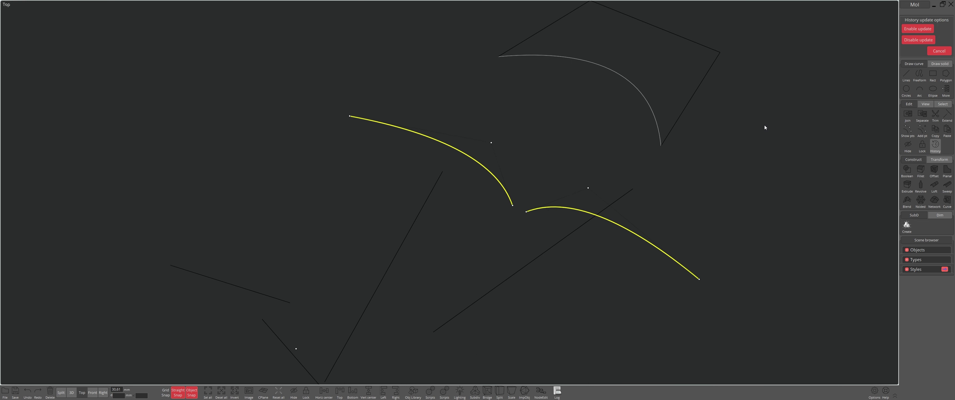
# Step: Choose a history update option, then drag control points so both arcs reshape symmetrically
pyautogui.click(918, 40)
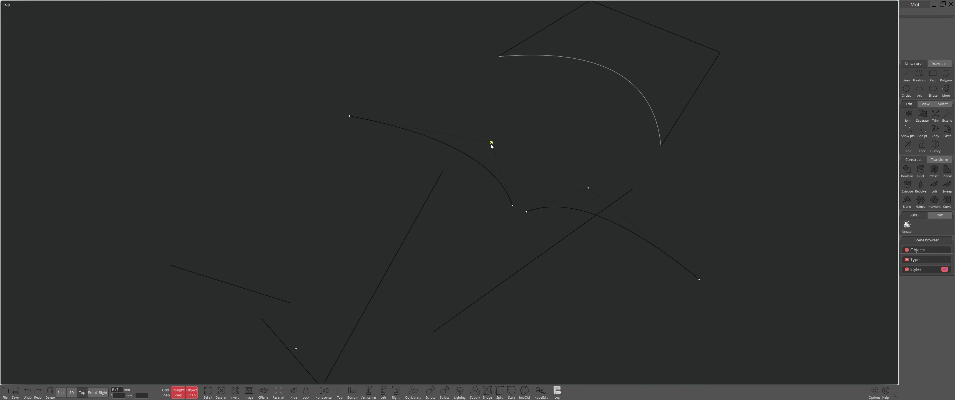
pyautogui.moveTo(491, 142); pyautogui.dragTo(548, 107)
pyautogui.moveTo(587, 189); pyautogui.dragTo(616, 189)
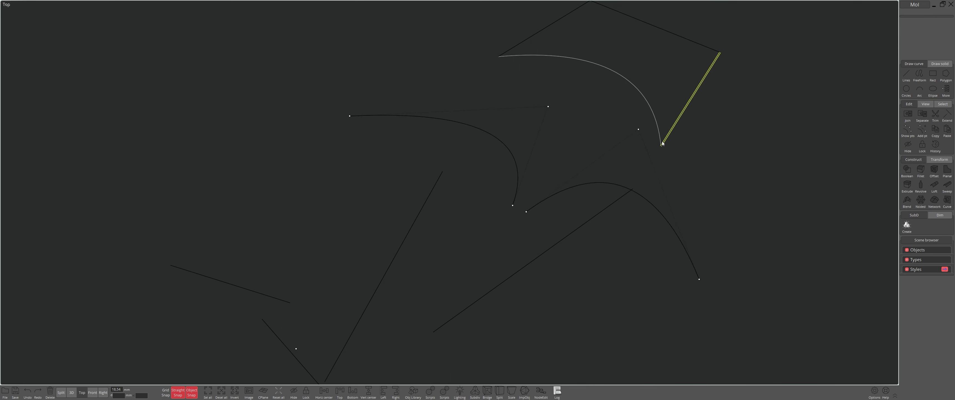
pyautogui.moveTo(548, 106); pyautogui.dragTo(533, 111)
pyautogui.press('Escape')
pyautogui.scroll(-1, 743, 236)
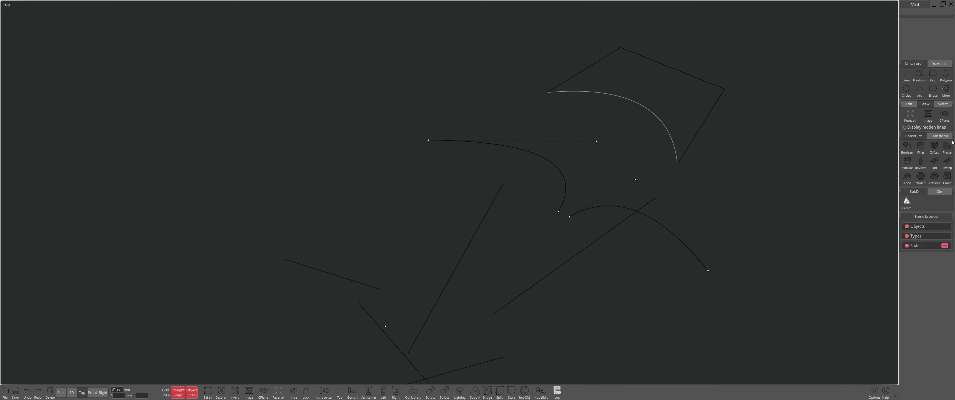
# Step: Split into four viewports, reset all views around the curves, and start View > Image
pyautogui.click(61, 393)
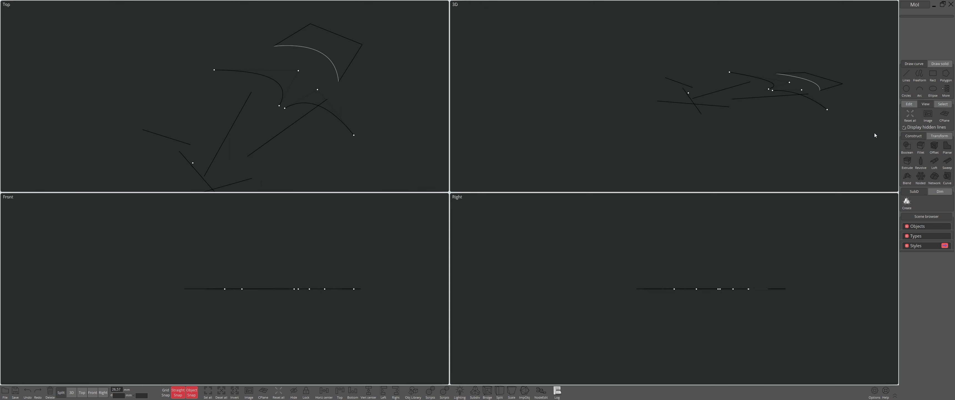
pyautogui.click(910, 114)
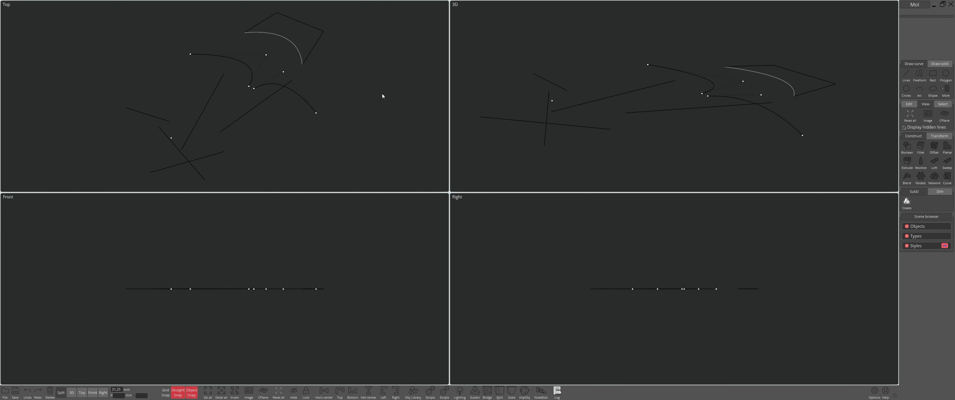
pyautogui.click(927, 114)
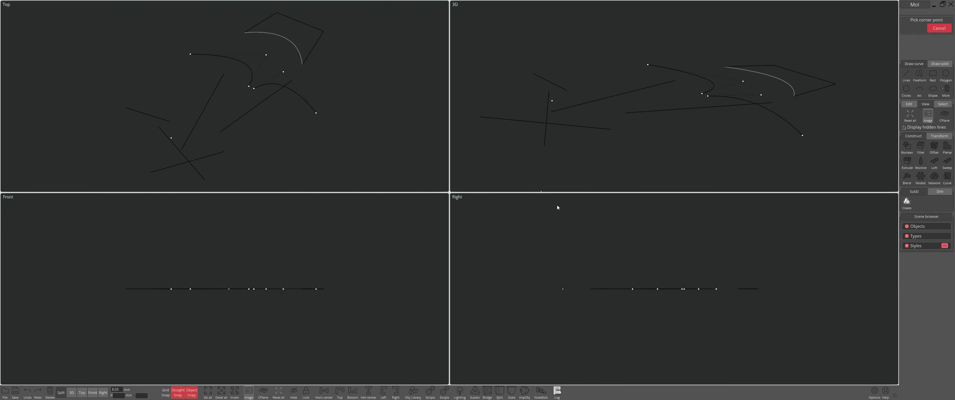
# Step: Place the knife image in the Right view, drawn above objects in ortho views only
pyautogui.click(647, 266)
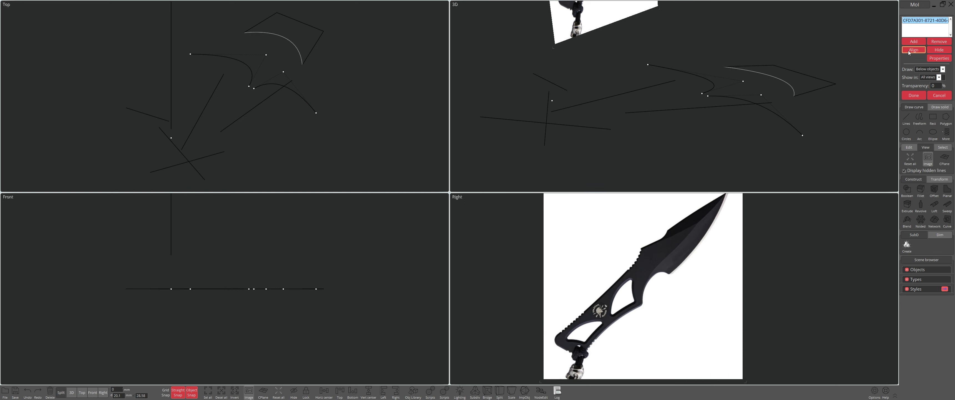
pyautogui.click(936, 59)
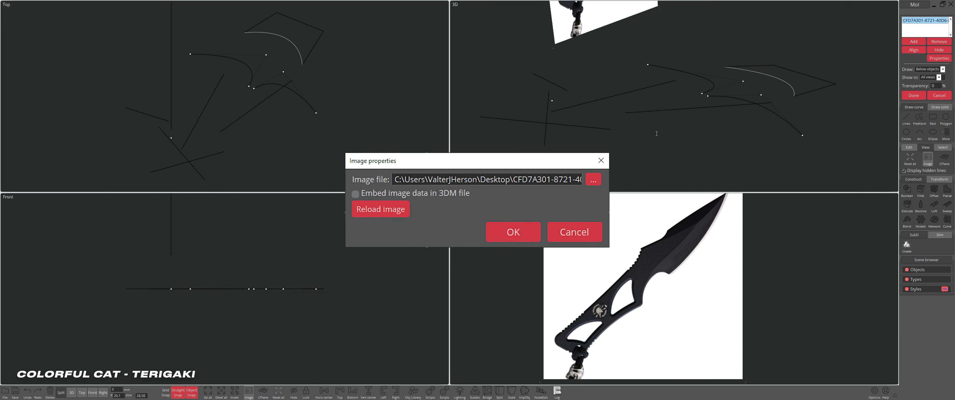
pyautogui.press('Return')
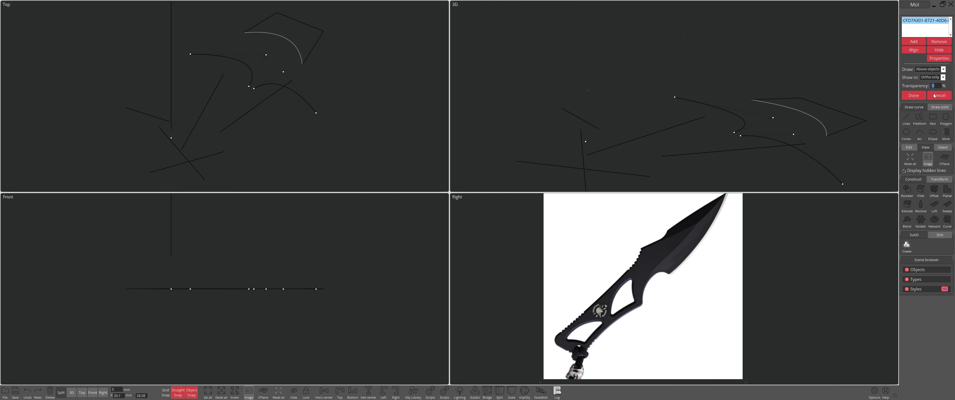
pyautogui.write('50')
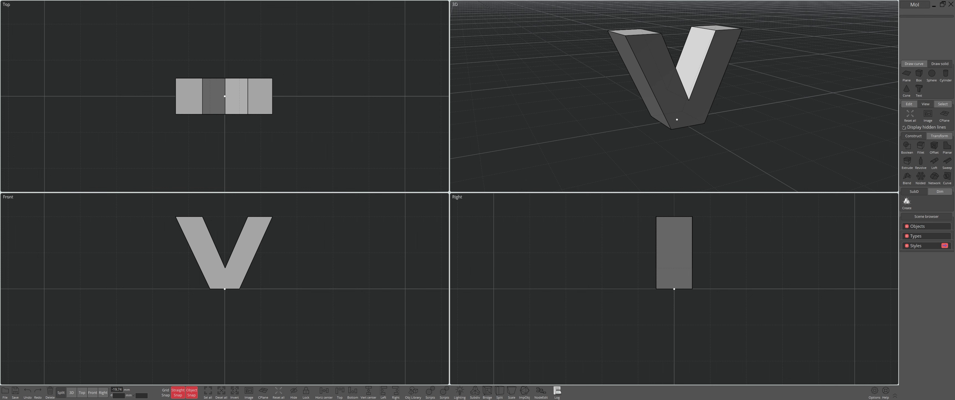
pyautogui.click(944, 114)
pyautogui.scroll(3, 639, 78)
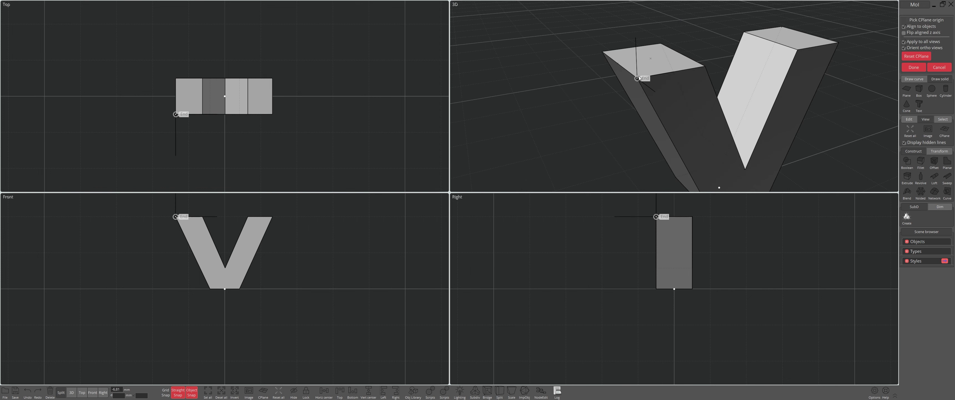
pyautogui.click(638, 78)
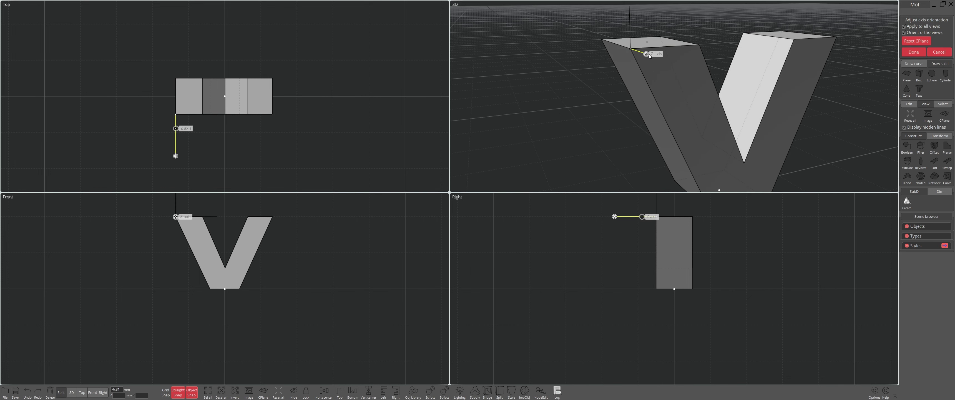
pyautogui.click(653, 92)
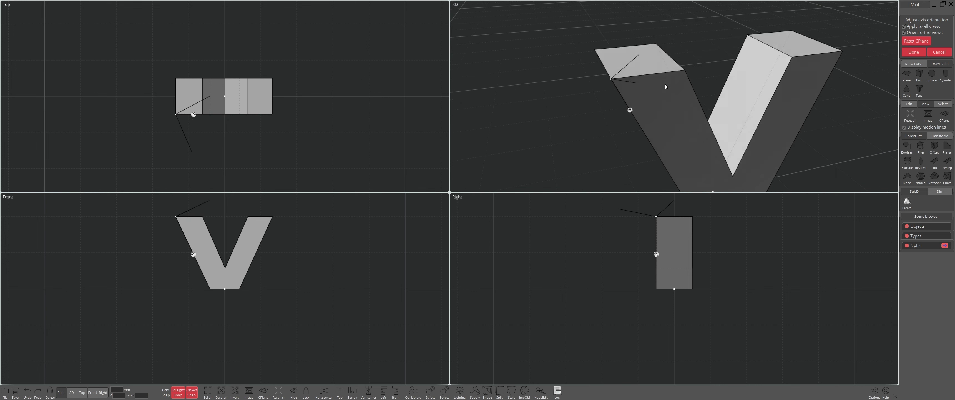
pyautogui.click(912, 53)
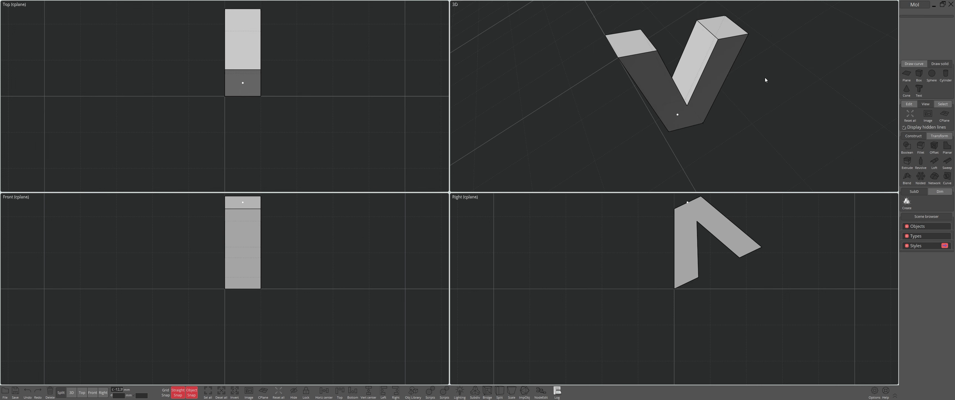
pyautogui.moveTo(764, 80)
pyautogui.mouseDown(button='right')
pyautogui.moveTo(760, 45)
pyautogui.moveTo(808, 48)
pyautogui.moveTo(747, 56)
pyautogui.mouseUp(button='right')
pyautogui.press('Return')
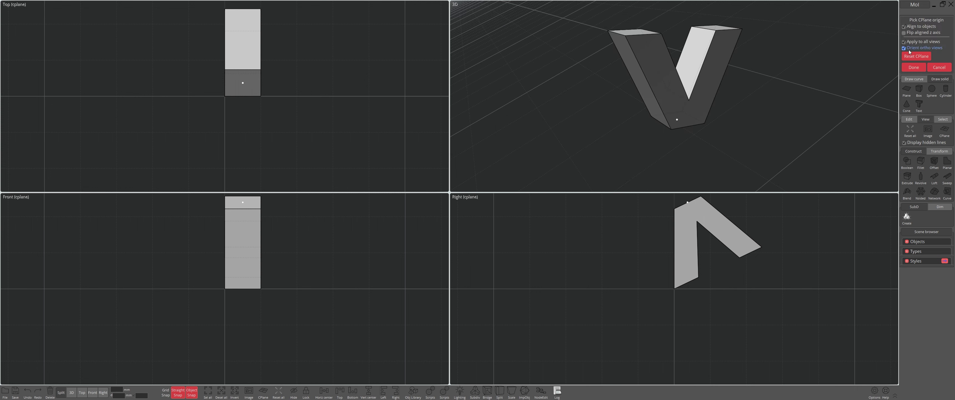
pyautogui.click(910, 55)
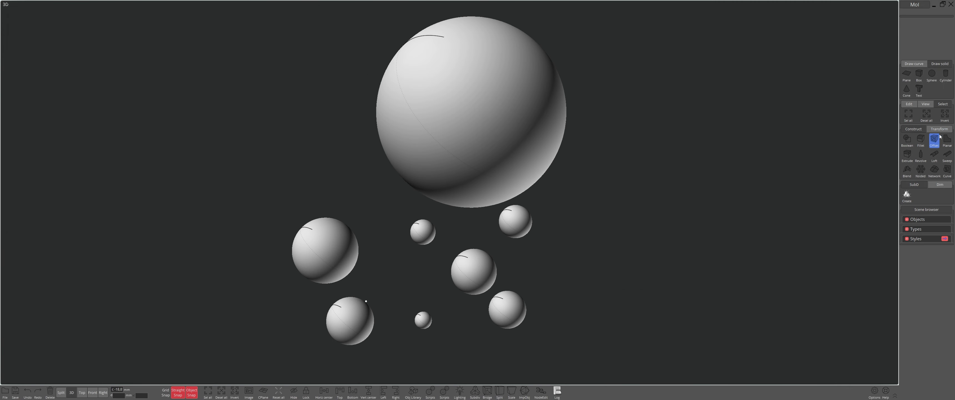
# Step: Select all eight spheres, deselect them all, then invert to pick four spheres
pyautogui.click(908, 115)
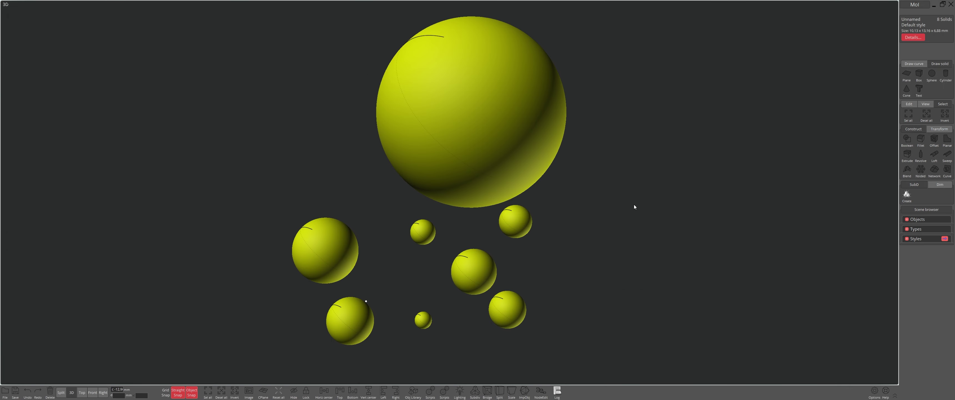
pyautogui.click(926, 115)
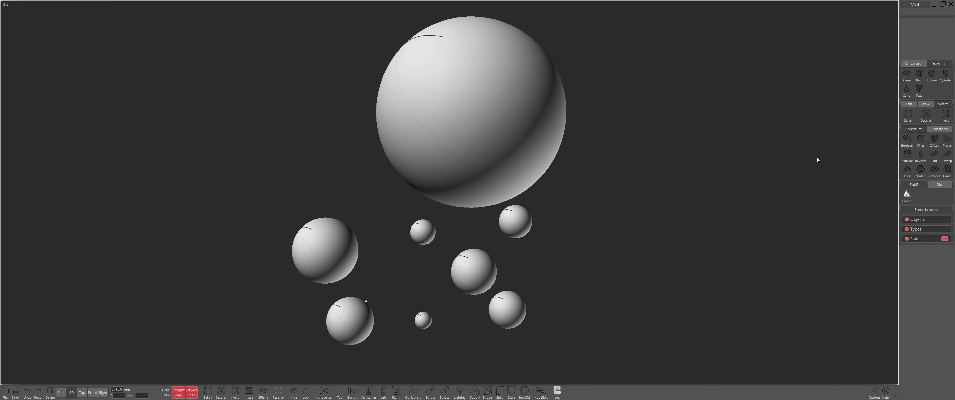
pyautogui.click(944, 114)
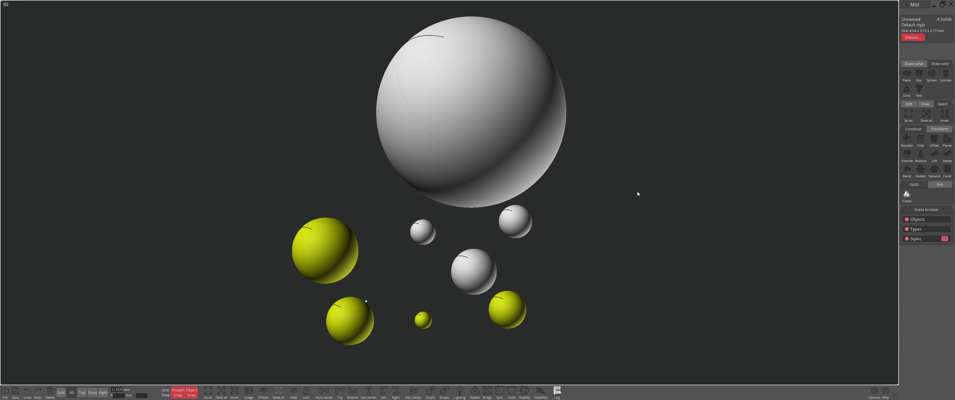